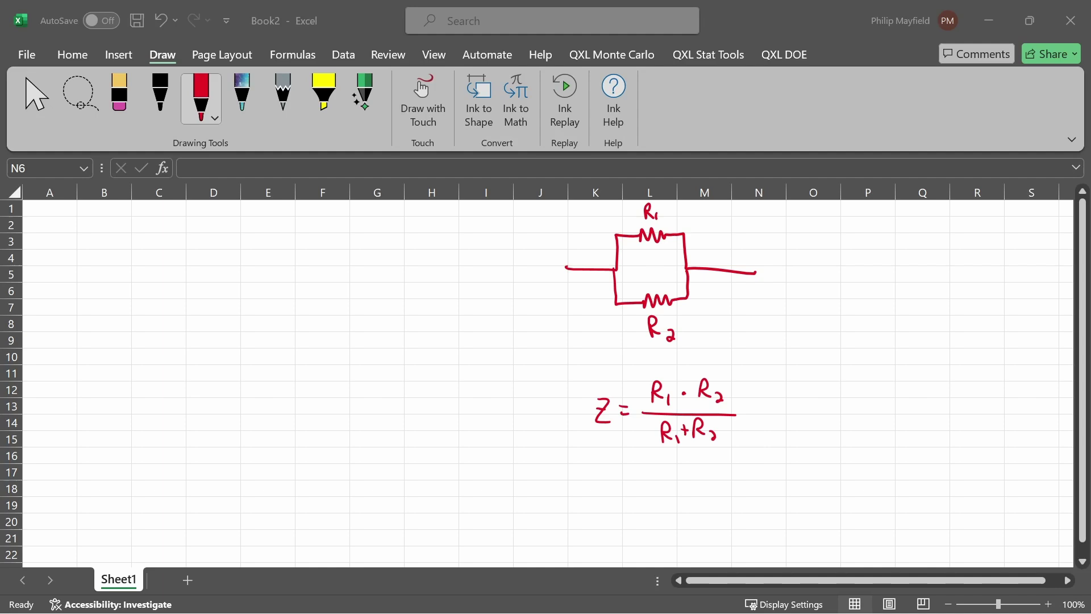
# Draw a red ink arrow pointing at the parallel resistor circuit and underline the handwritten Z formula
pyautogui.click(50, 209)
pyautogui.moveTo(823, 215); pyautogui.dragTo(739, 249)
pyautogui.moveTo(750, 232)
pyautogui.mouseDown()
pyautogui.moveTo(739, 249)
pyautogui.moveTo(770, 242)
pyautogui.mouseUp()
pyautogui.moveTo(594, 461); pyautogui.dragTo(761, 469)
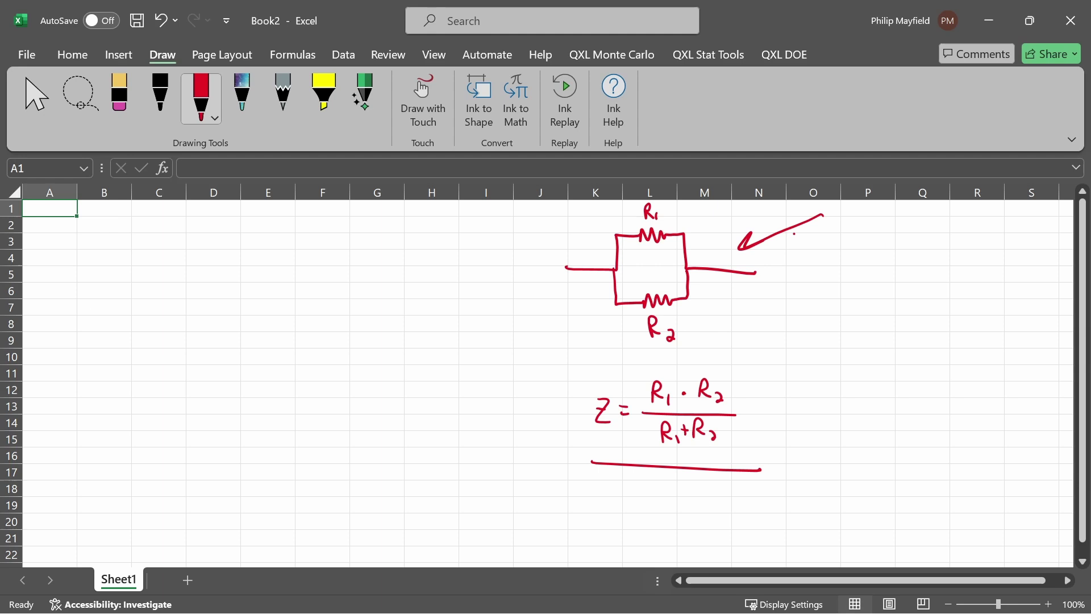
# Handwrite the distributions R1 ~ N(300, 2²) and R2 ~ N(100, 2²) in red ink beside the circuit
pyautogui.moveTo(797, 282)
pyautogui.mouseDown()
pyautogui.moveTo(797, 305)
pyautogui.moveTo(846, 282)
pyautogui.mouseUp()
pyautogui.moveTo(857, 276)
pyautogui.mouseDown()
pyautogui.moveTo(856, 291)
pyautogui.moveTo(872, 272)
pyautogui.moveTo(885, 288)
pyautogui.moveTo(919, 263)
pyautogui.mouseUp()
pyautogui.moveTo(928, 276)
pyautogui.mouseDown()
pyautogui.moveTo(950, 241)
pyautogui.moveTo(962, 274)
pyautogui.mouseUp()
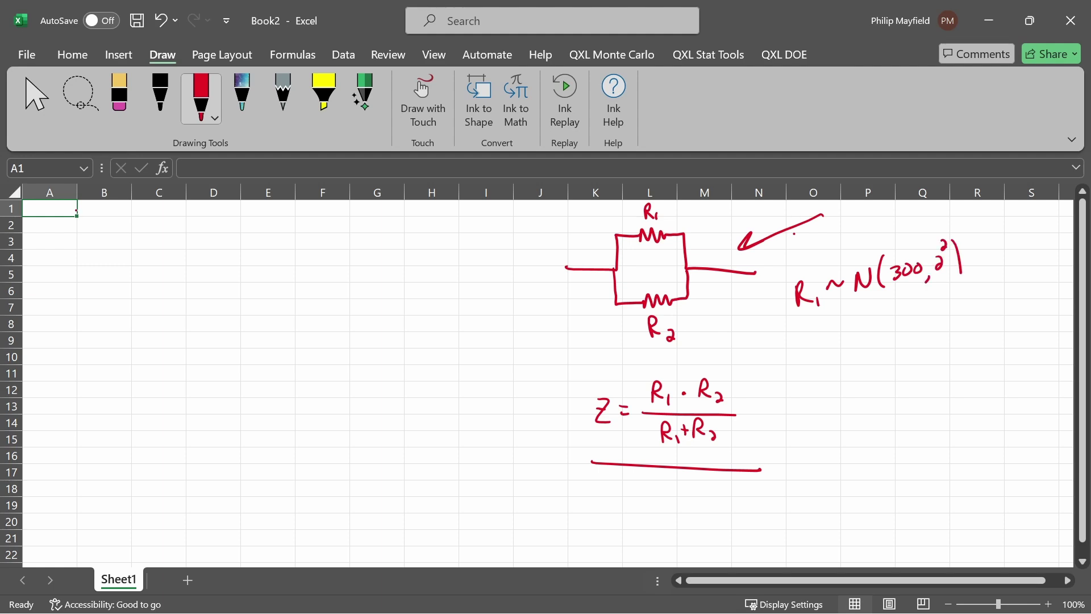
pyautogui.moveTo(811, 340)
pyautogui.mouseDown()
pyautogui.moveTo(814, 361)
pyautogui.moveTo(834, 362)
pyautogui.moveTo(860, 337)
pyautogui.mouseUp()
pyautogui.moveTo(875, 332)
pyautogui.mouseDown()
pyautogui.moveTo(875, 345)
pyautogui.moveTo(886, 326)
pyautogui.mouseUp()
pyautogui.moveTo(896, 309)
pyautogui.mouseDown()
pyautogui.moveTo(894, 338)
pyautogui.moveTo(930, 314)
pyautogui.mouseUp()
pyautogui.moveTo(944, 319)
pyautogui.mouseDown()
pyautogui.moveTo(941, 332)
pyautogui.moveTo(956, 308)
pyautogui.moveTo(969, 315)
pyautogui.mouseUp()
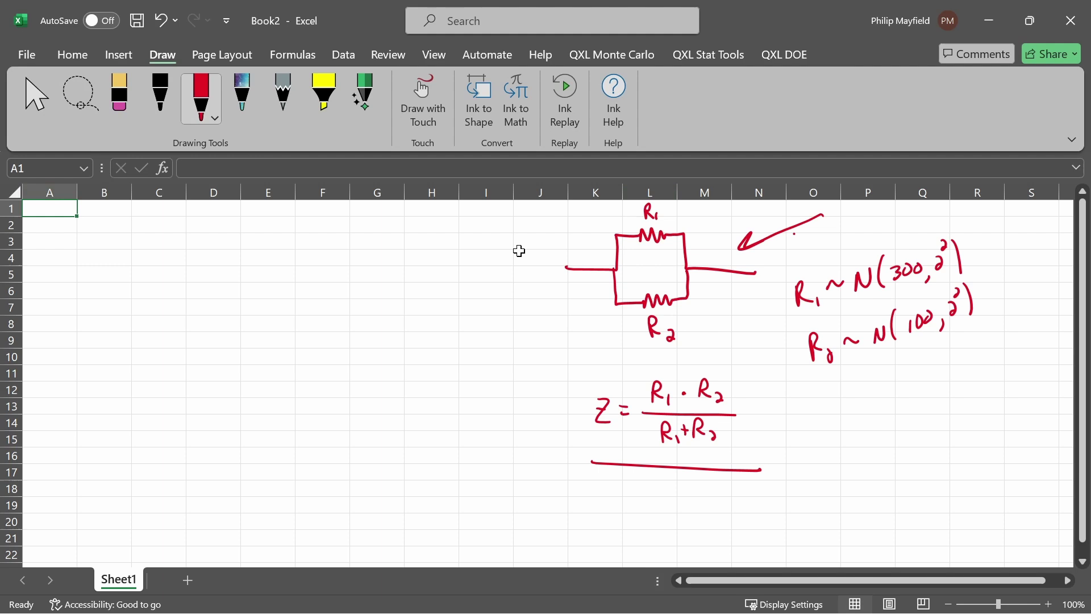
# Start a new Monte Carlo design sheet with 2 input factors and 1 output
pyautogui.click(624, 57)
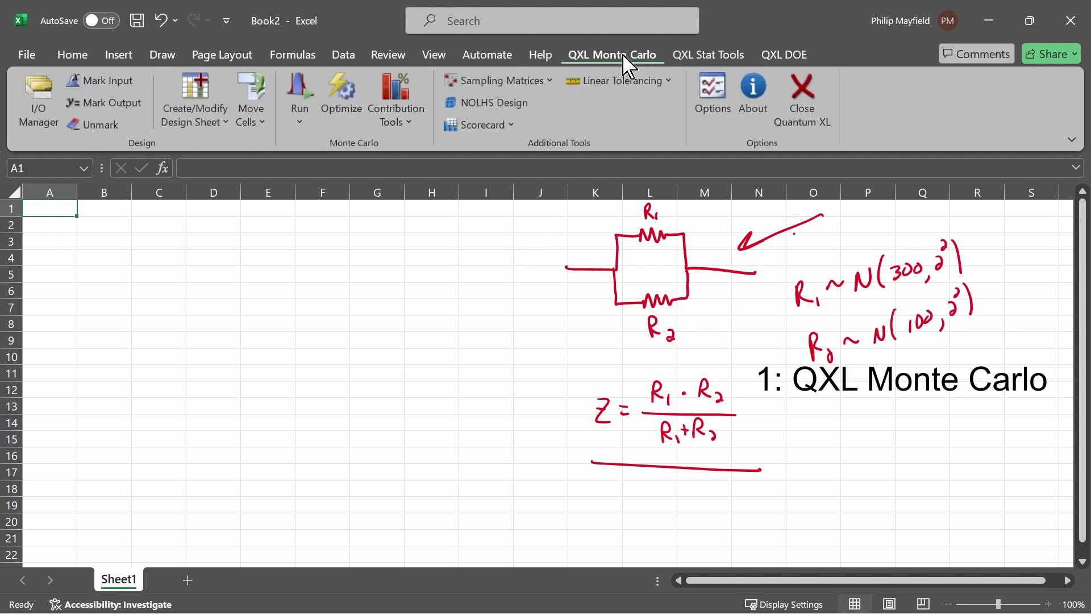
pyautogui.click(189, 114)
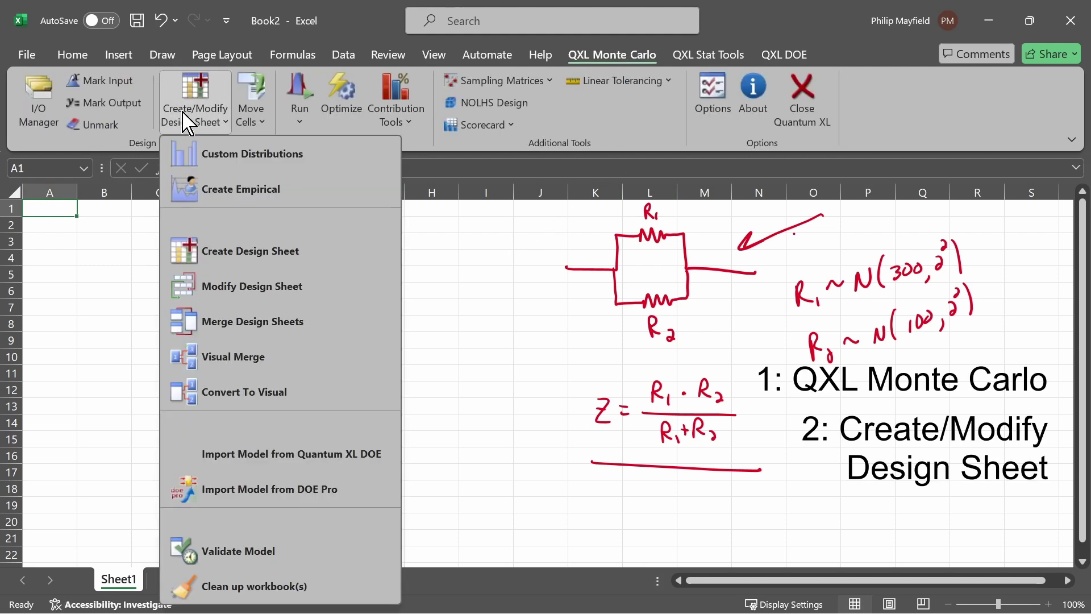
pyautogui.click(330, 261)
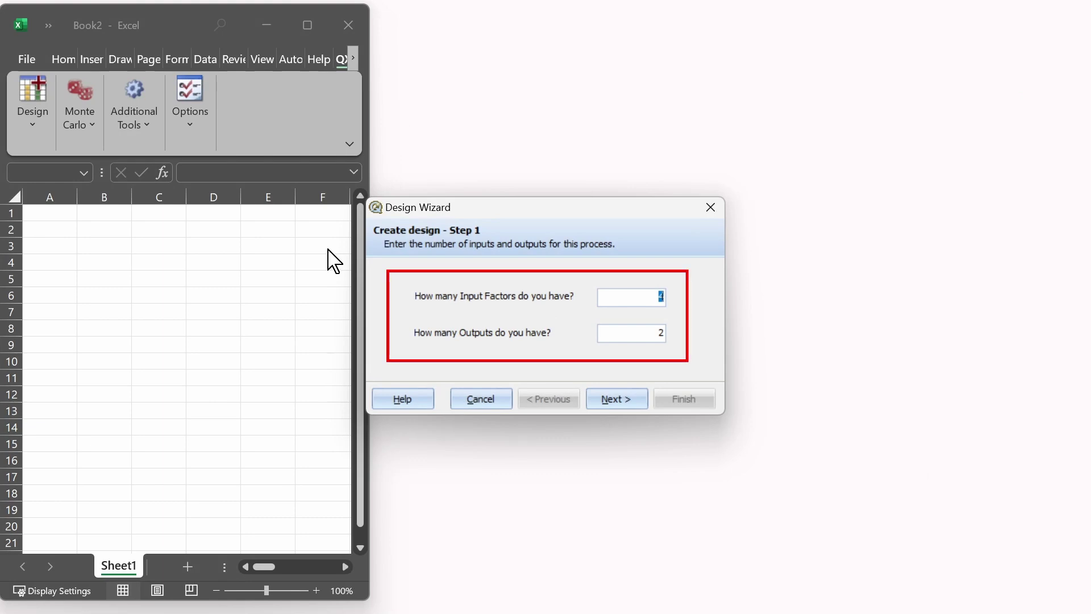
pyautogui.write('2')
pyautogui.moveTo(649, 334); pyautogui.dragTo(670, 334)
pyautogui.write('1')
pyautogui.click(631, 404)
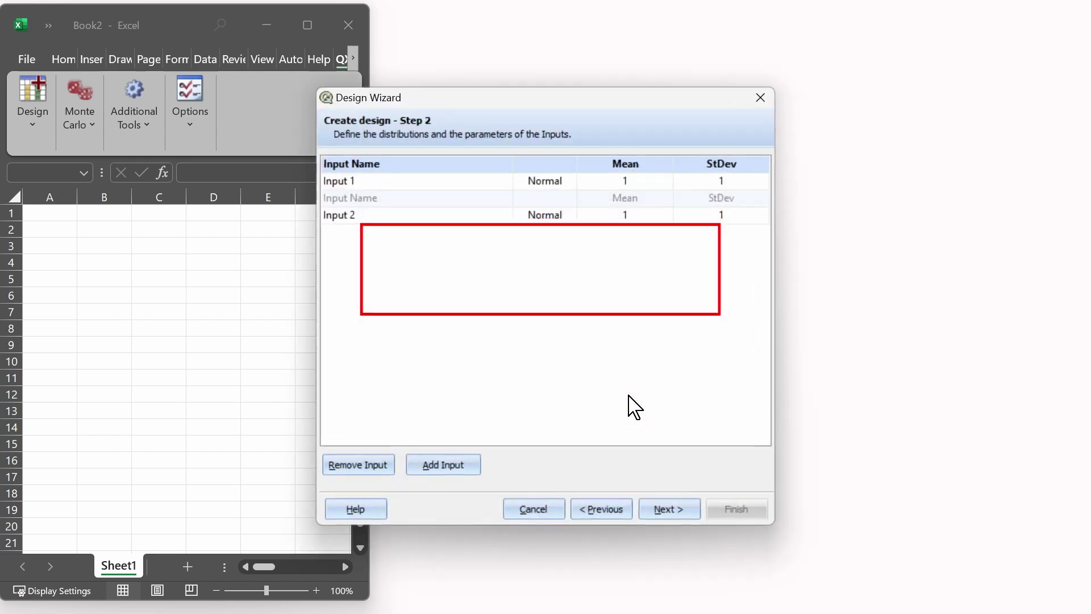
# Name the first input R1 and set its normal distribution to mean 300 and standard deviation 2
pyautogui.doubleClick(395, 182)
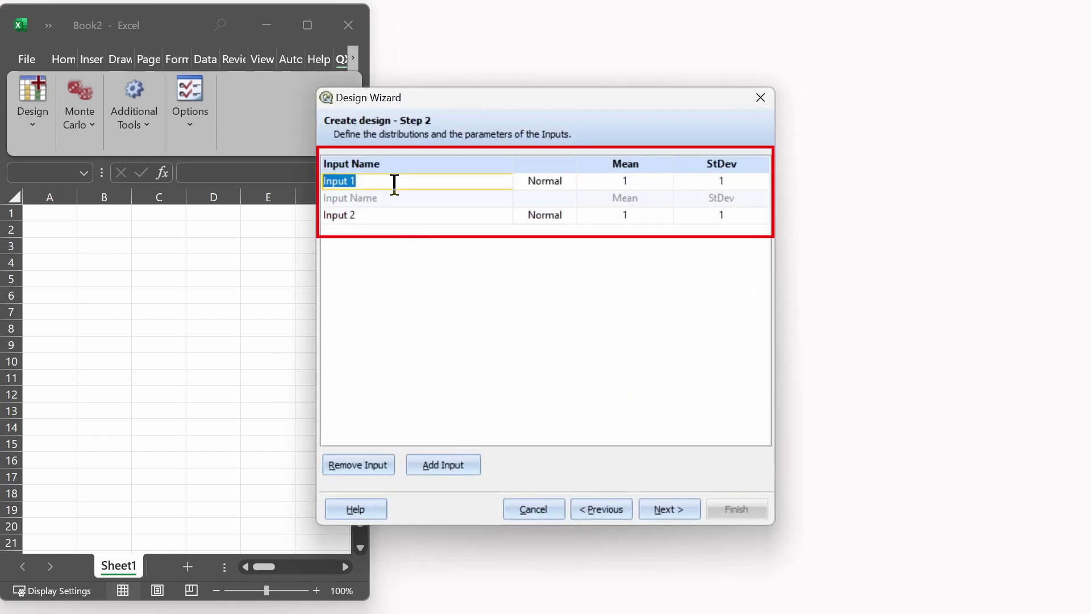
pyautogui.write('R1')
pyautogui.press('Tab')
pyautogui.press('Tab')
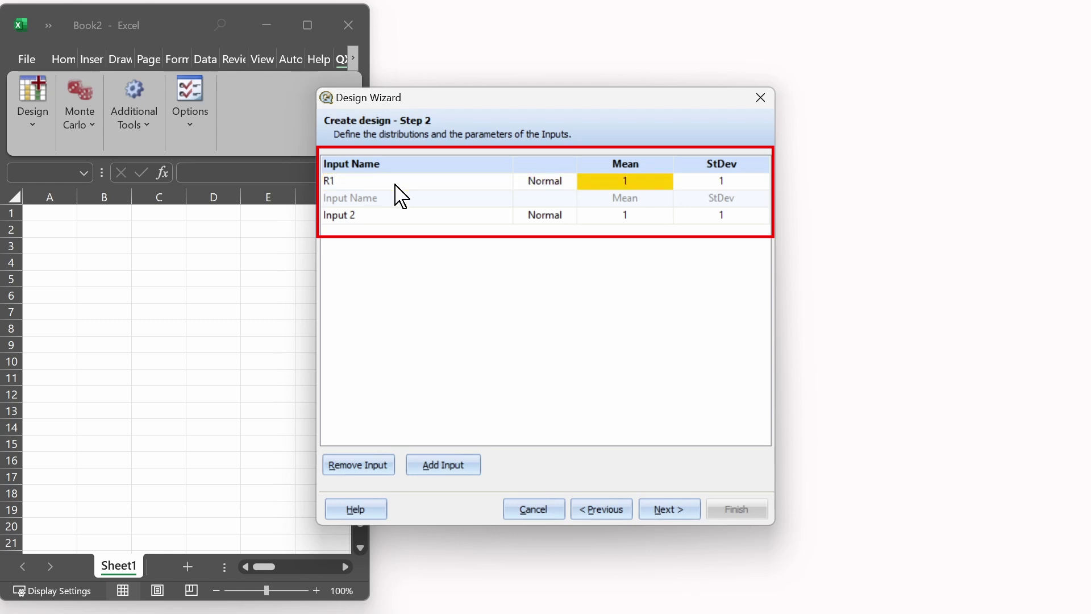
pyautogui.write('300')
pyautogui.press('Tab')
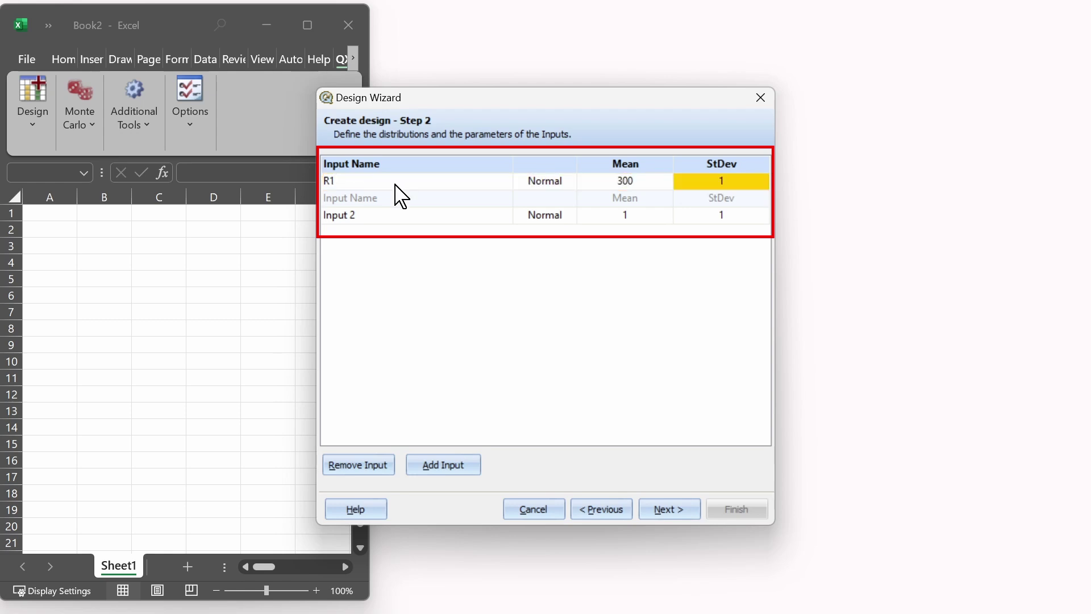
pyautogui.write('2')
pyautogui.press('Tab')
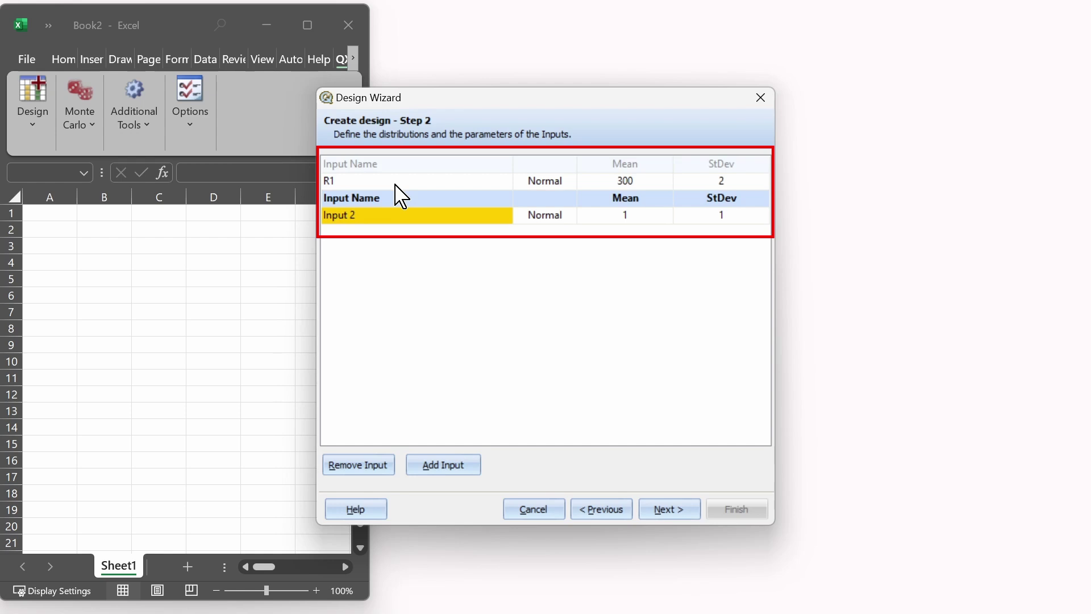
# Name the second input R2 with mean 100 and standard deviation 2, and continue to the output definition
pyautogui.write('R2')
pyautogui.press('Tab')
pyautogui.press('Tab')
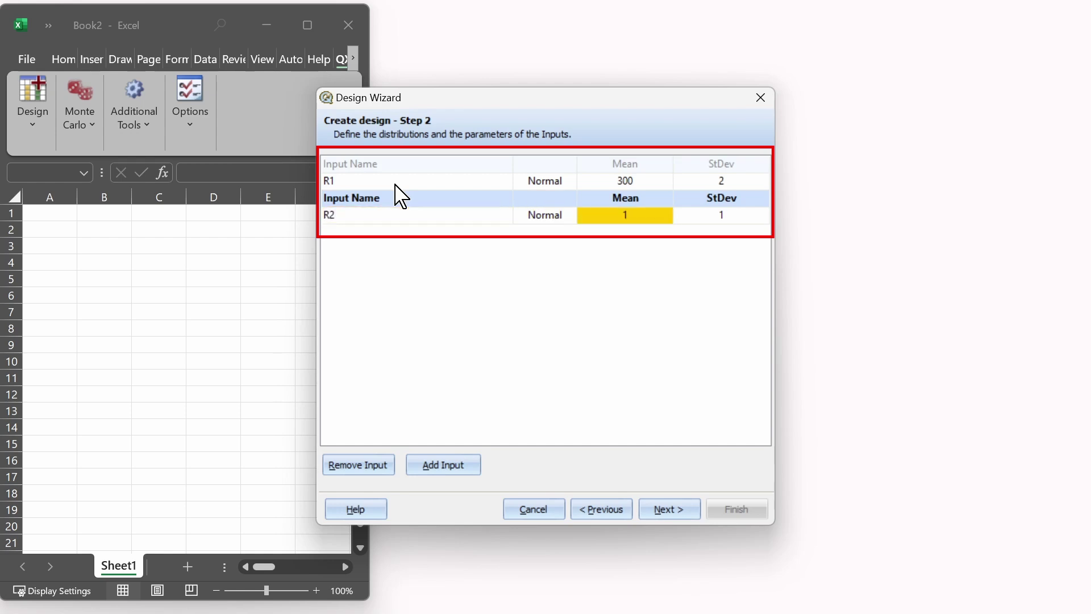
pyautogui.write('100')
pyautogui.press('Tab')
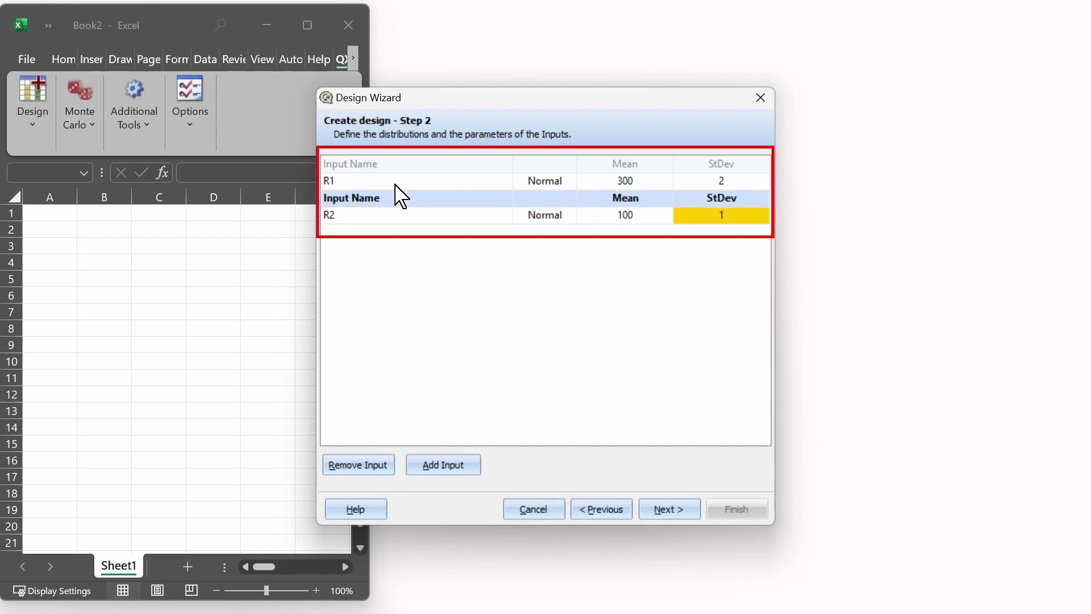
pyautogui.write('2')
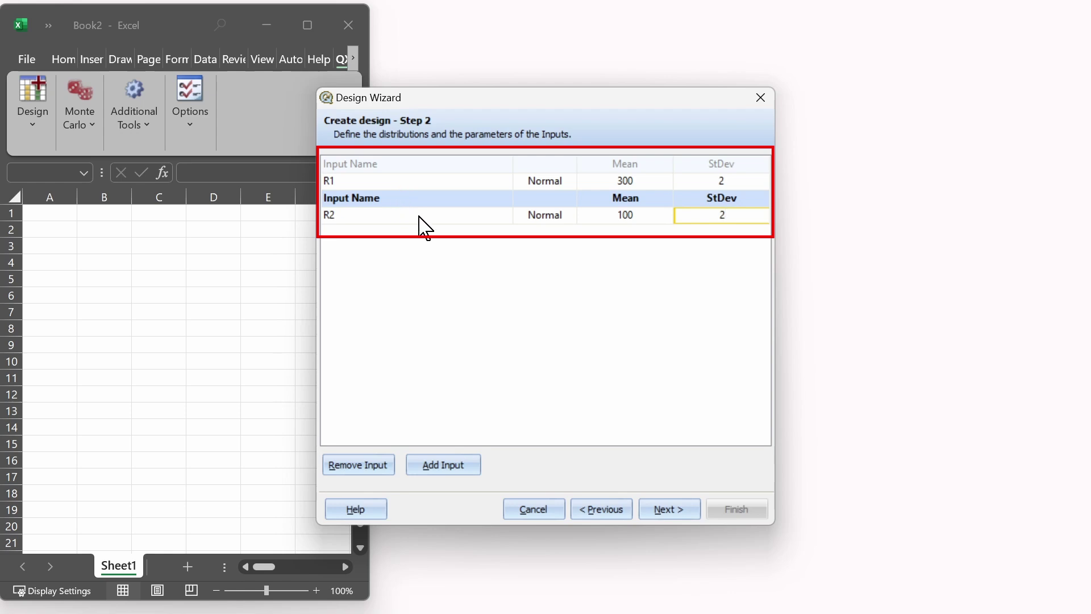
pyautogui.click(686, 515)
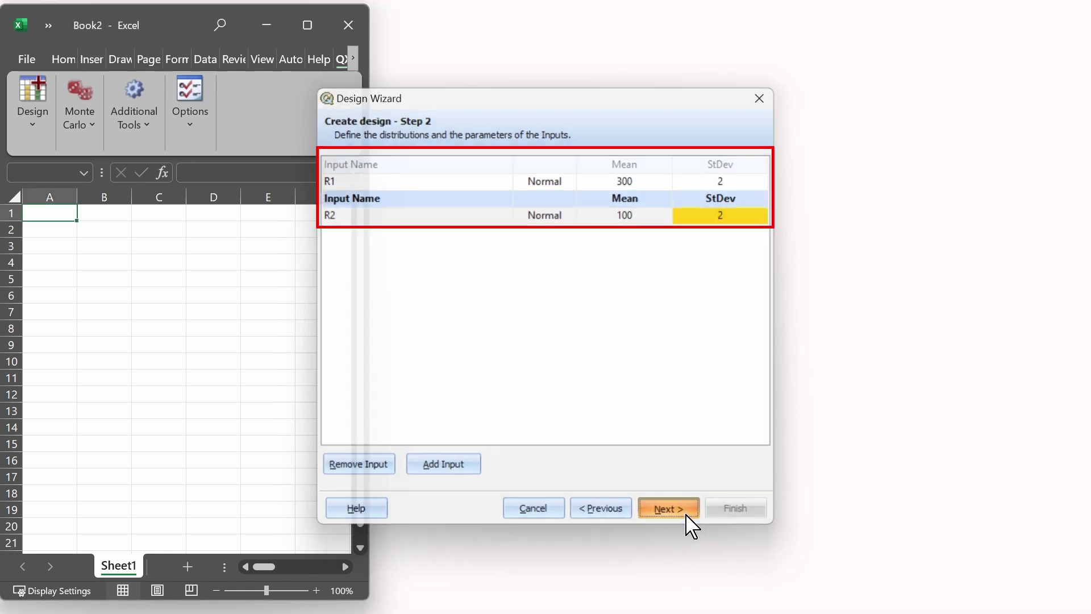
# Name the output Z, generate the design sheet and maximize the workbook window
pyautogui.doubleClick(376, 182)
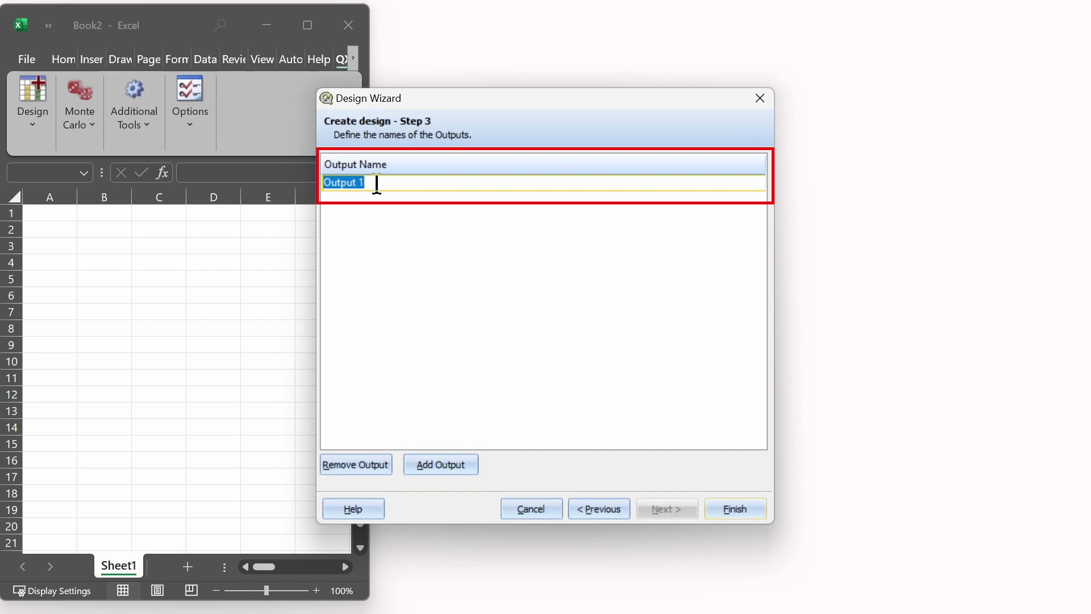
pyautogui.write('Z')
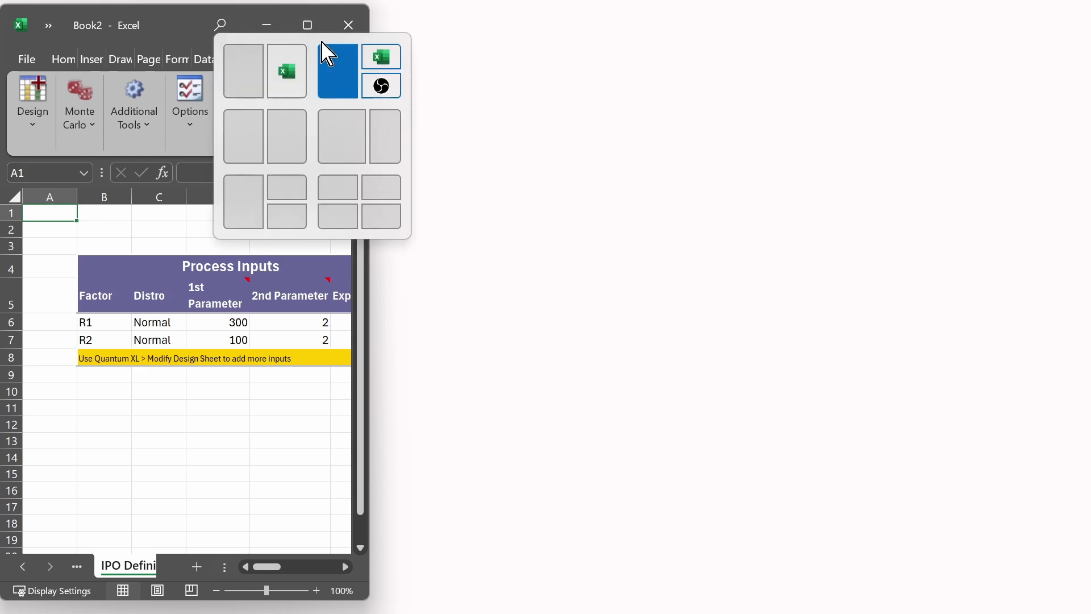
pyautogui.click(317, 38)
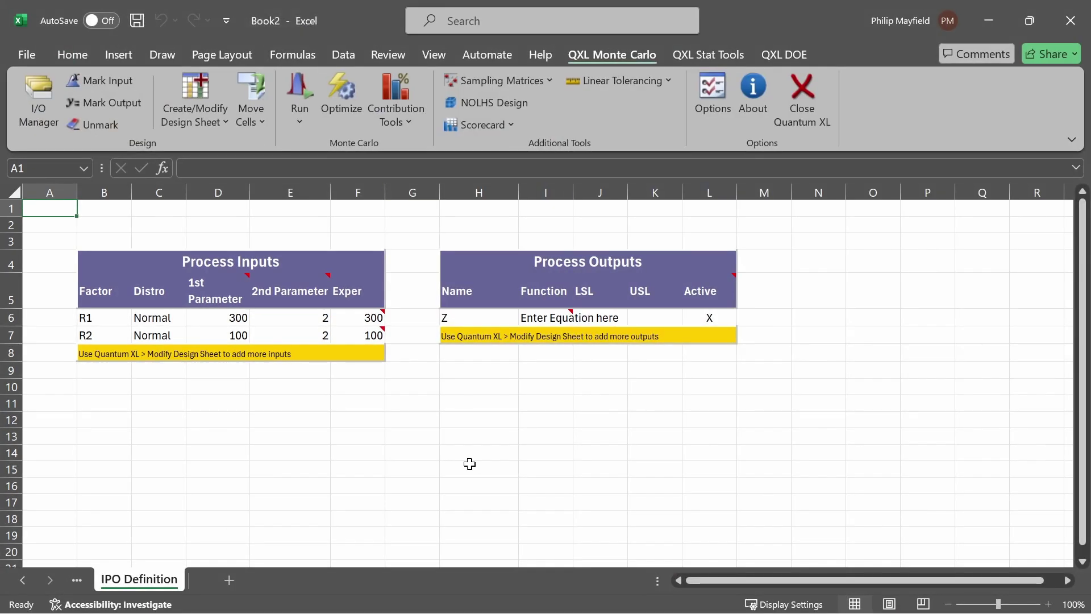
# Draw red arrows at the Process Inputs, Process Outputs and two parameter headers, marking the parameters as x̄ and s
pyautogui.click(412, 241)
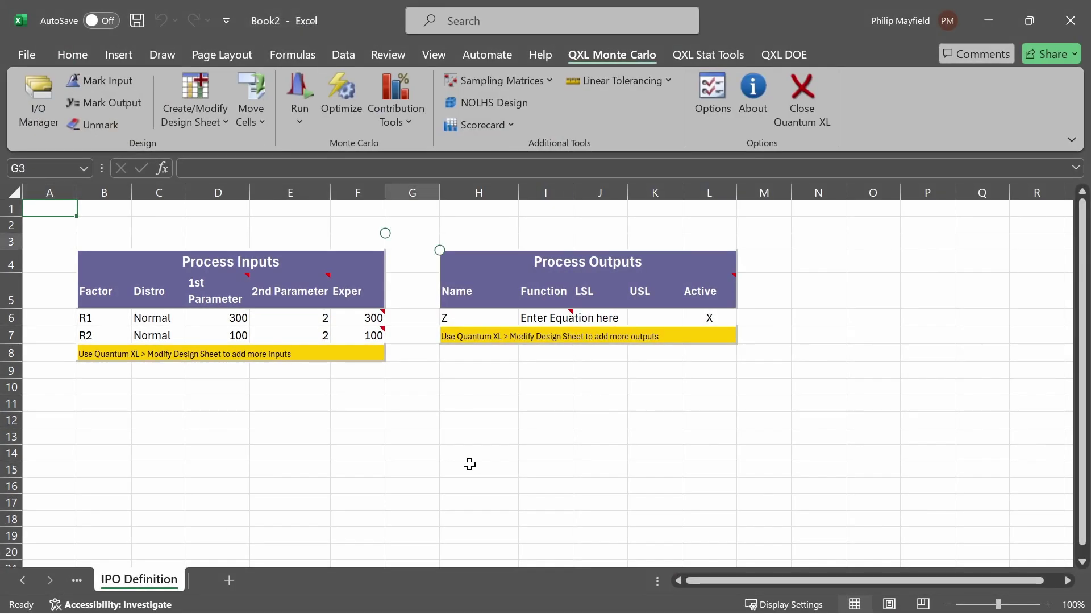
pyautogui.moveTo(235, 211); pyautogui.dragTo(233, 249)
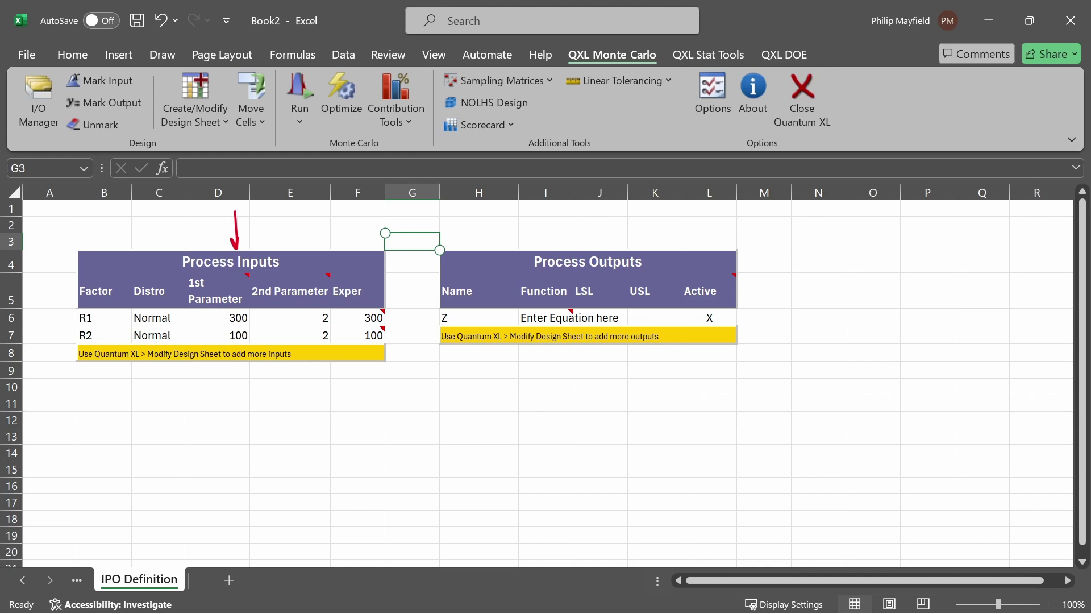
pyautogui.moveTo(598, 219); pyautogui.dragTo(596, 248)
pyautogui.moveTo(205, 226); pyautogui.dragTo(214, 266)
pyautogui.moveTo(294, 224); pyautogui.dragTo(295, 268)
pyautogui.moveTo(219, 287); pyautogui.dragTo(228, 295)
pyautogui.moveTo(228, 286); pyautogui.dragTo(219, 295)
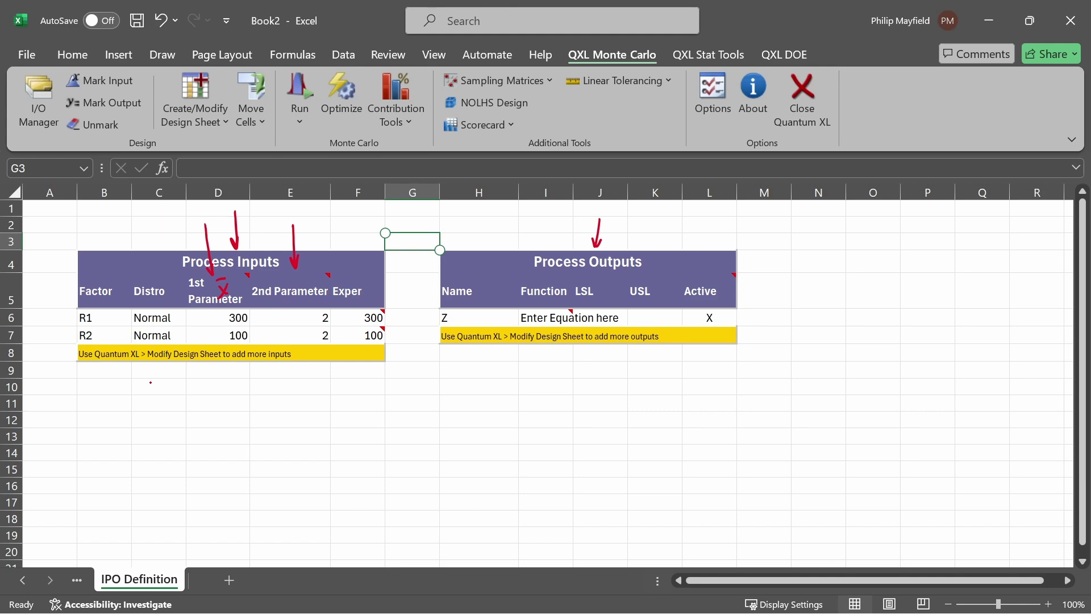
pyautogui.moveTo(309, 277); pyautogui.dragTo(301, 285)
# Mark output Z with a small arrow and handwrite Z = (R1 · R2)/(R1 + R2) below the outputs table
pyautogui.moveTo(469, 317)
pyautogui.mouseDown()
pyautogui.moveTo(453, 316)
pyautogui.moveTo(462, 321)
pyautogui.mouseUp()
pyautogui.moveTo(582, 388)
pyautogui.mouseDown()
pyautogui.moveTo(595, 388)
pyautogui.moveTo(597, 414)
pyautogui.moveTo(632, 395)
pyautogui.mouseUp()
pyautogui.moveTo(617, 403); pyautogui.dragTo(634, 402)
pyautogui.moveTo(670, 366)
pyautogui.mouseDown()
pyautogui.moveTo(693, 388)
pyautogui.moveTo(711, 374)
pyautogui.moveTo(751, 380)
pyautogui.mouseUp()
pyautogui.click(694, 381)
pyautogui.click(710, 374)
pyautogui.moveTo(653, 399); pyautogui.dragTo(745, 394)
pyautogui.moveTo(676, 420); pyautogui.dragTo(694, 431)
pyautogui.moveTo(707, 410); pyautogui.dragTo(710, 417)
pyautogui.moveTo(718, 409); pyautogui.dragTo(719, 424)
pyautogui.moveTo(717, 404); pyautogui.dragTo(737, 427)
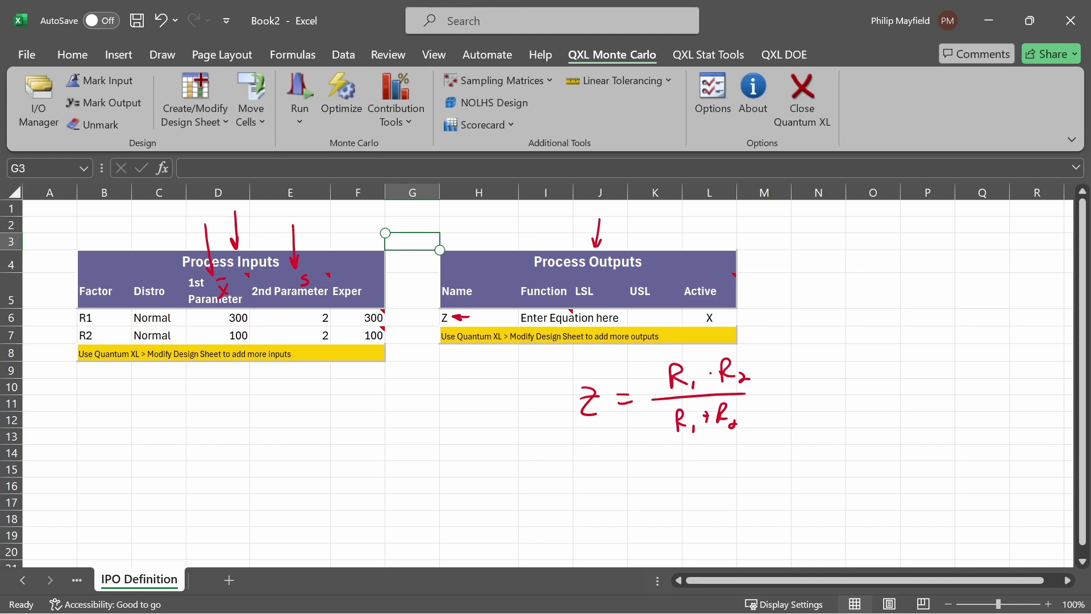
# Circle Z's function cell, undo that circle, and draw arrows linking the R1 and R2 Exper values to the handwritten formula
pyautogui.moveTo(526, 332)
pyautogui.mouseDown()
pyautogui.moveTo(588, 299)
pyautogui.moveTo(562, 333)
pyautogui.mouseUp()
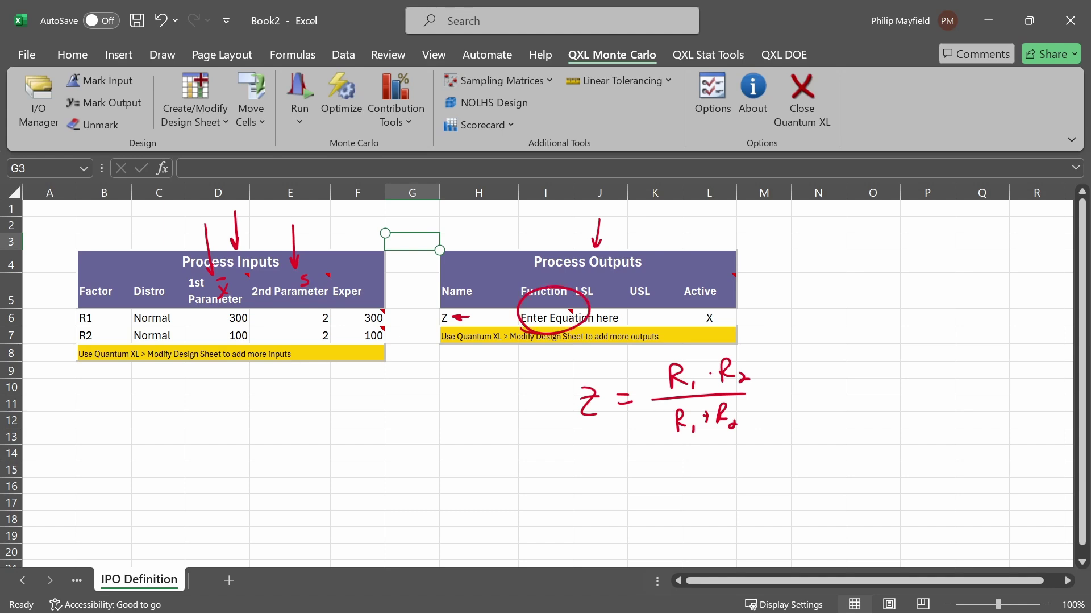
pyautogui.hotkey('ctrl', 'z')
pyautogui.moveTo(420, 265)
pyautogui.mouseDown()
pyautogui.moveTo(380, 308)
pyautogui.moveTo(396, 306)
pyautogui.mouseUp()
pyautogui.moveTo(387, 309)
pyautogui.mouseDown()
pyautogui.moveTo(374, 327)
pyautogui.moveTo(381, 311)
pyautogui.moveTo(357, 320)
pyautogui.moveTo(384, 312)
pyautogui.moveTo(430, 381)
pyautogui.moveTo(595, 360)
pyautogui.moveTo(654, 368)
pyautogui.mouseUp()
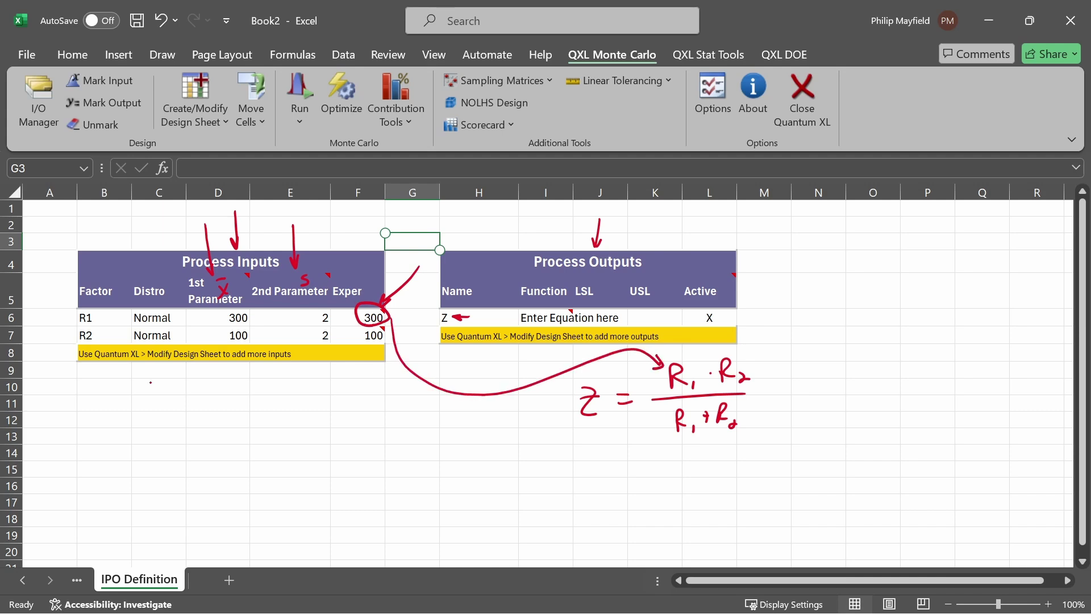
pyautogui.moveTo(386, 328)
pyautogui.mouseDown()
pyautogui.moveTo(356, 340)
pyautogui.moveTo(389, 337)
pyautogui.moveTo(423, 387)
pyautogui.moveTo(710, 367)
pyautogui.mouseUp()
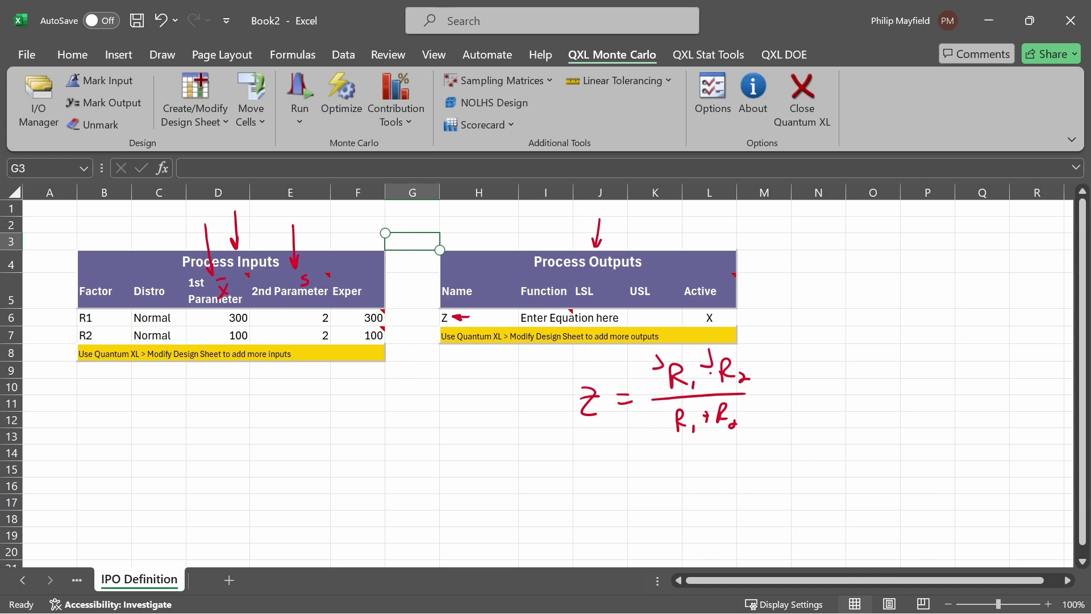
# Enter the formula =(F6*F7)/(F6+F7) as the function for output Z in cell I6
pyautogui.click(554, 317)
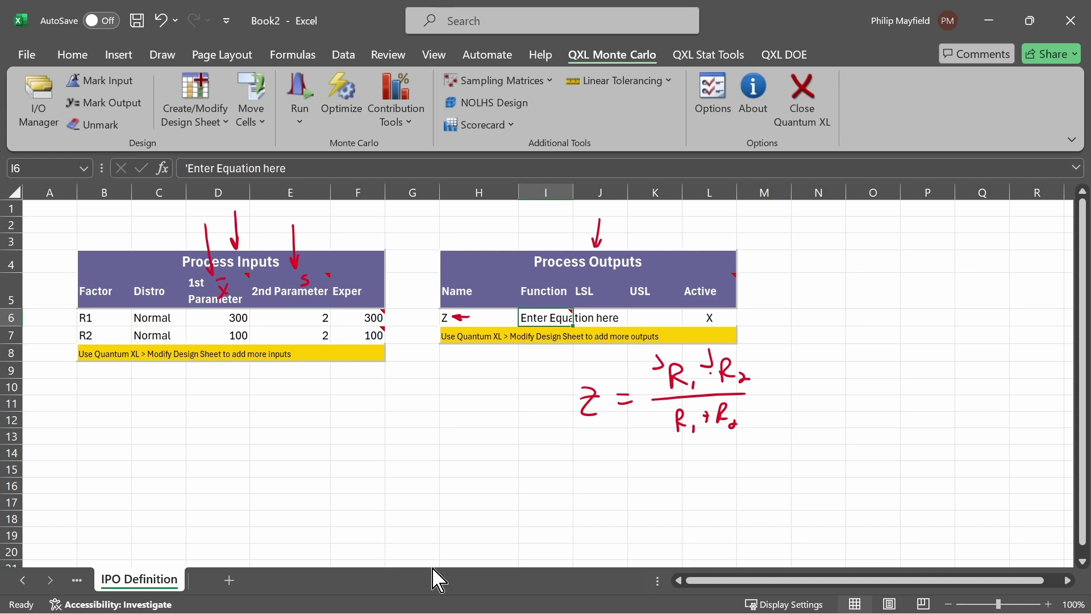
pyautogui.write('=(')
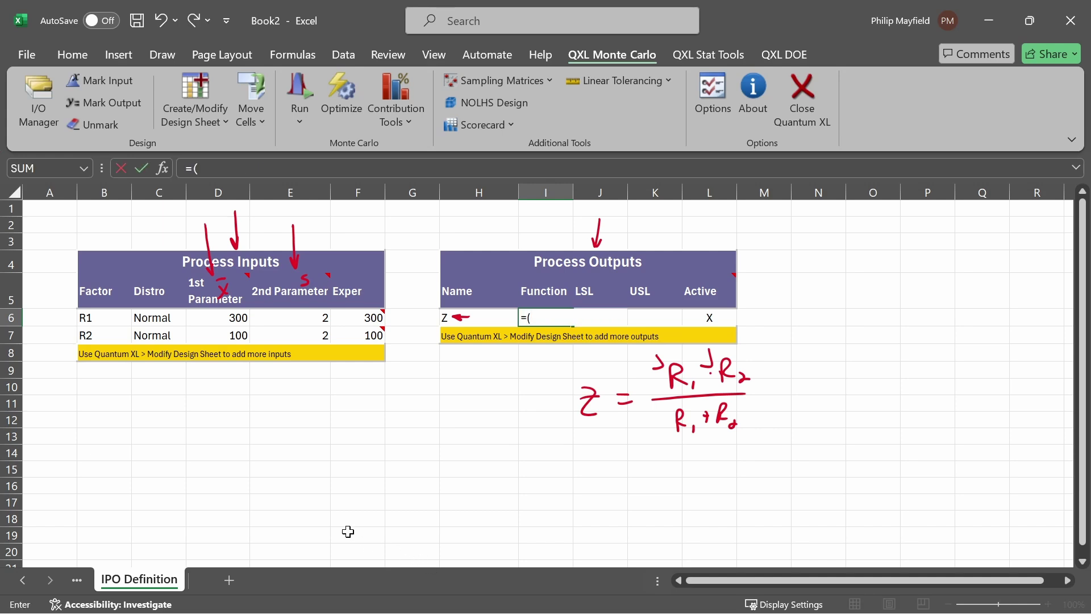
pyautogui.click(360, 320)
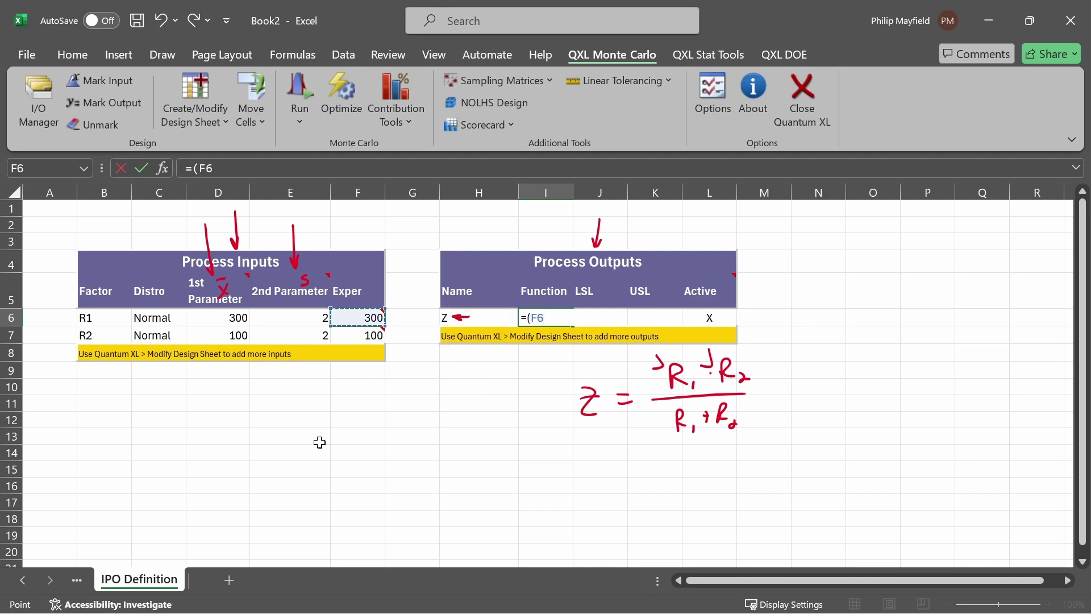
pyautogui.write('*')
pyautogui.click(356, 336)
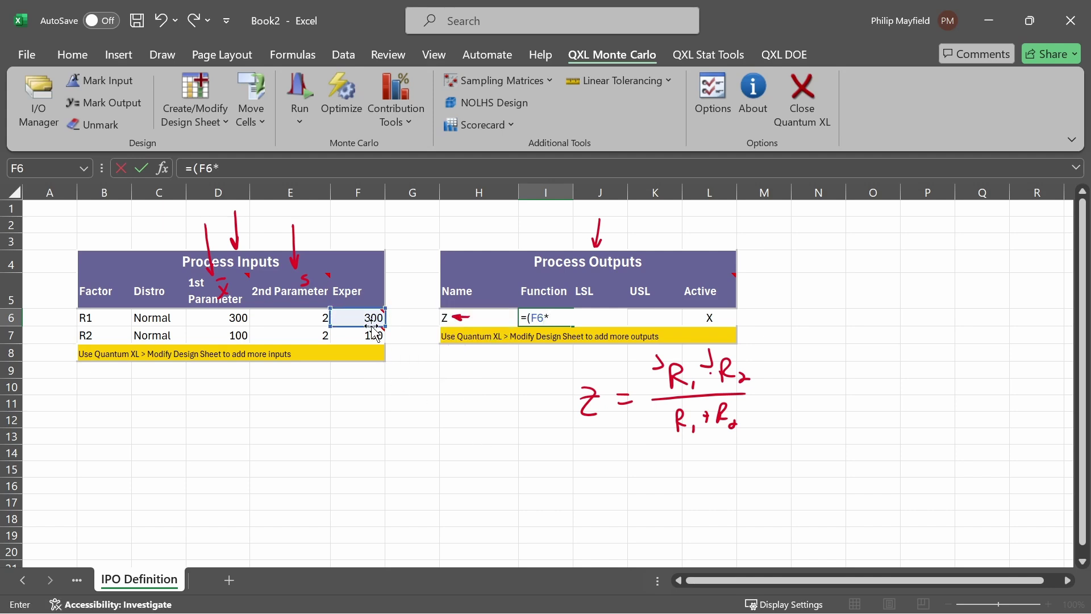
pyautogui.write(')/')
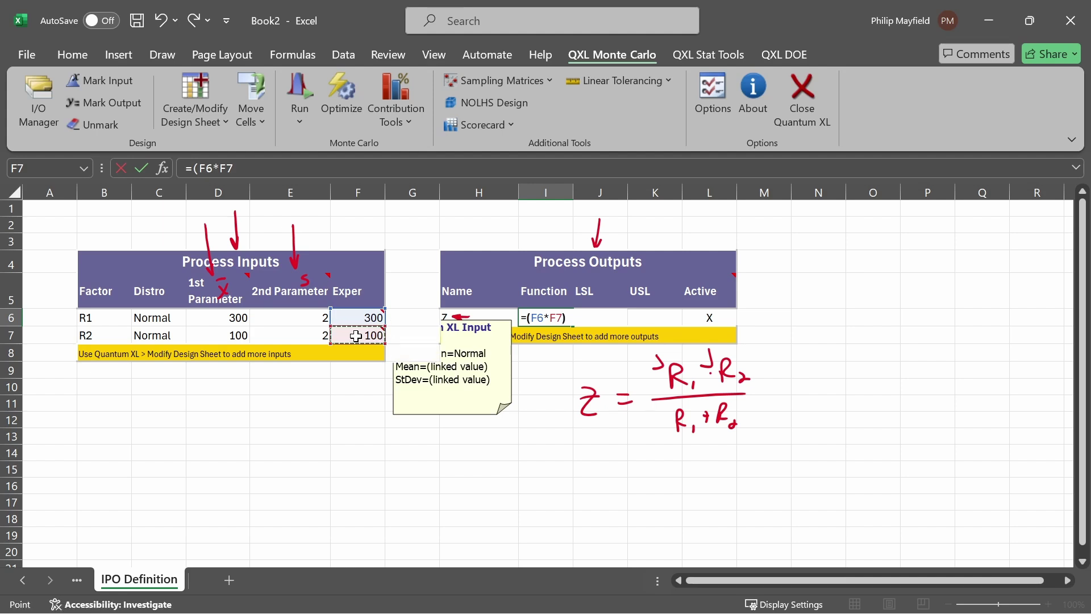
pyautogui.write('(')
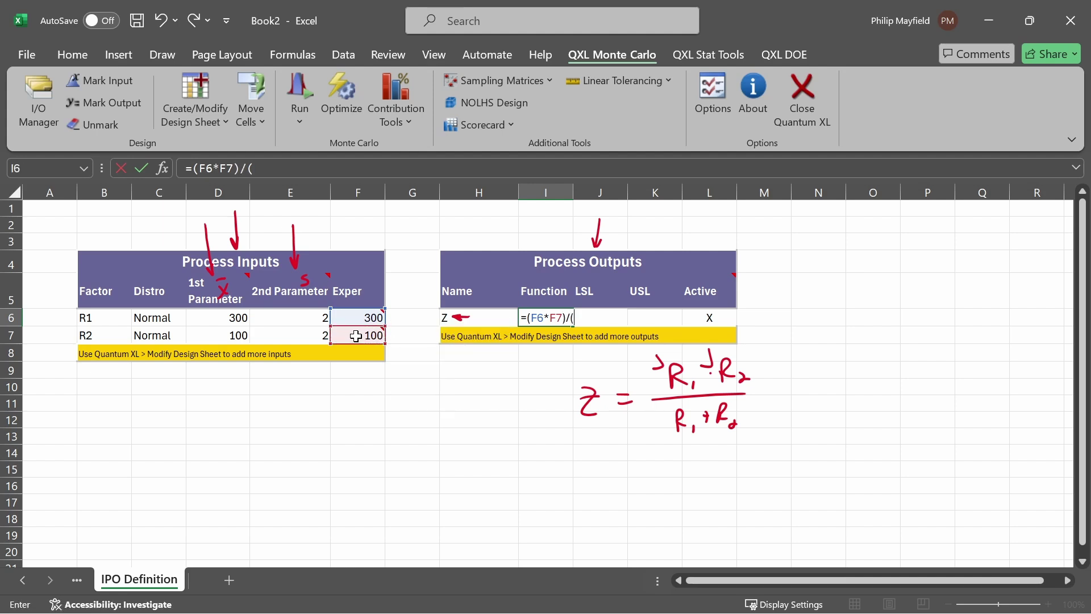
pyautogui.click(359, 315)
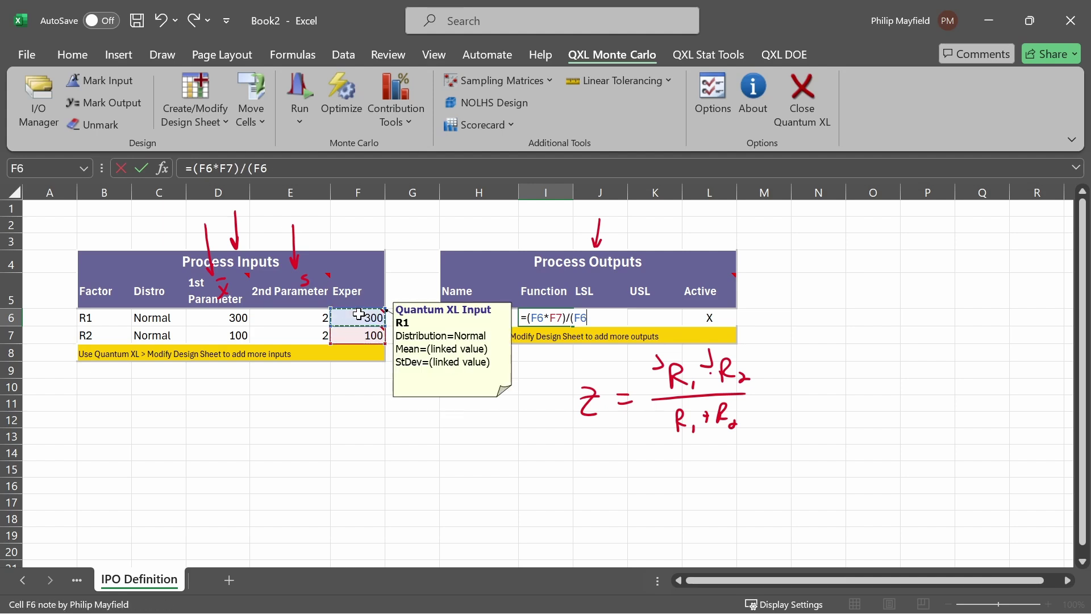
pyautogui.write('+')
pyautogui.click(345, 338)
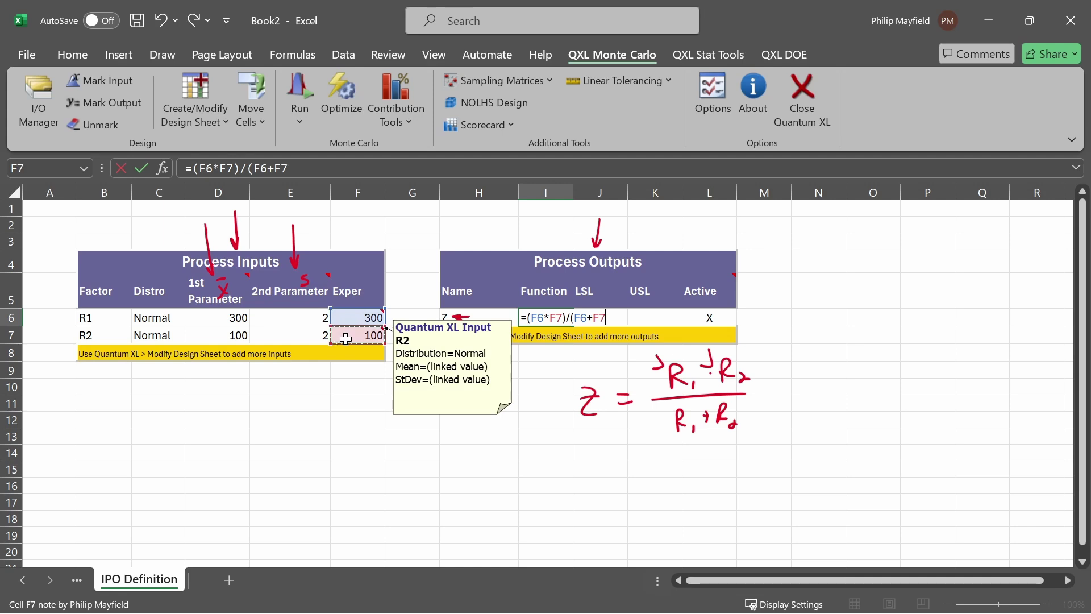
pyautogui.write(')')
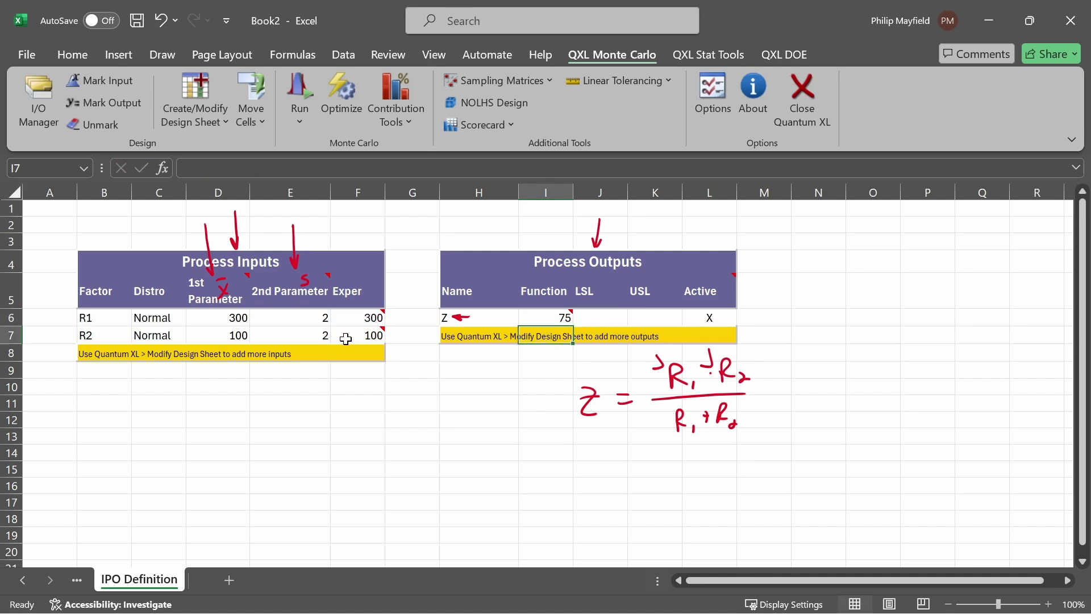
# Set output Z's lower specification limit to 70 and its upper specification limit to 80
pyautogui.press('Up')
pyautogui.press('Right')
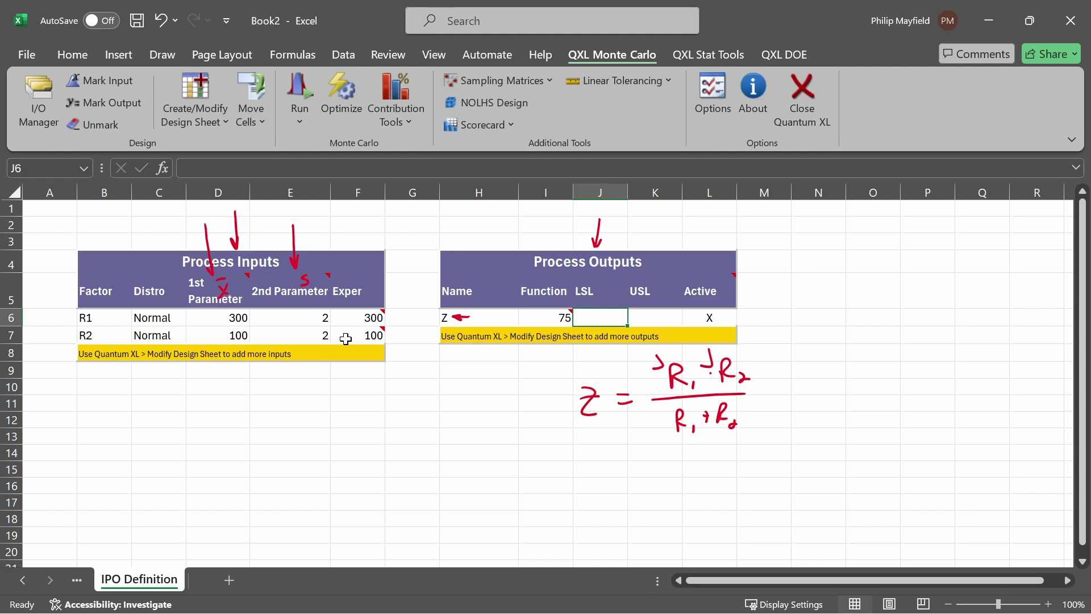
pyautogui.write('70')
pyautogui.press('Tab')
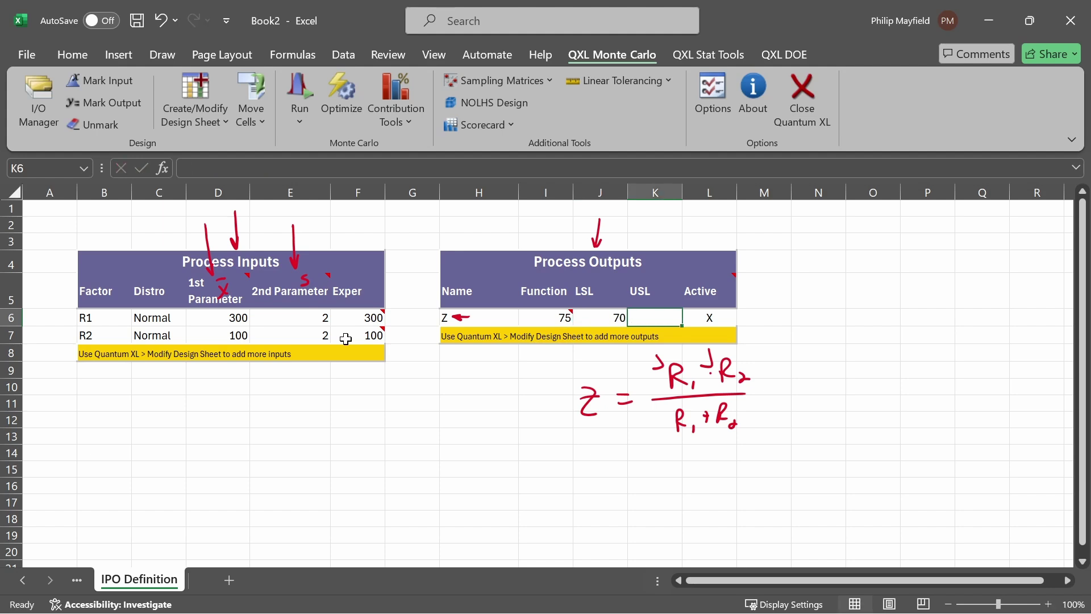
pyautogui.write('80')
pyautogui.press('Return')
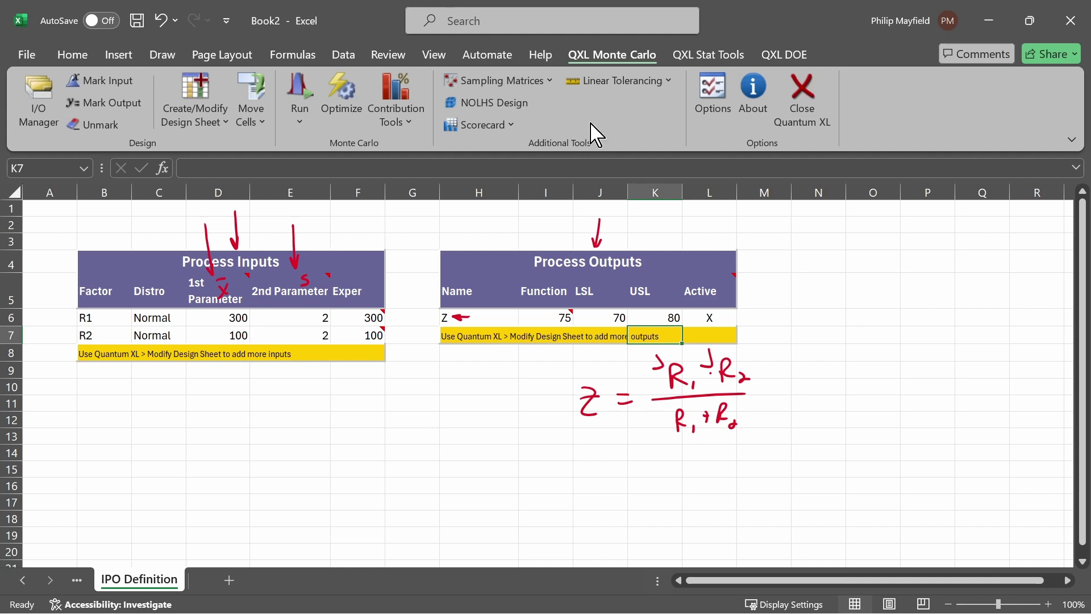
# Run the Monte Carlo analysis with 1,000,000 simulations
pyautogui.click(301, 113)
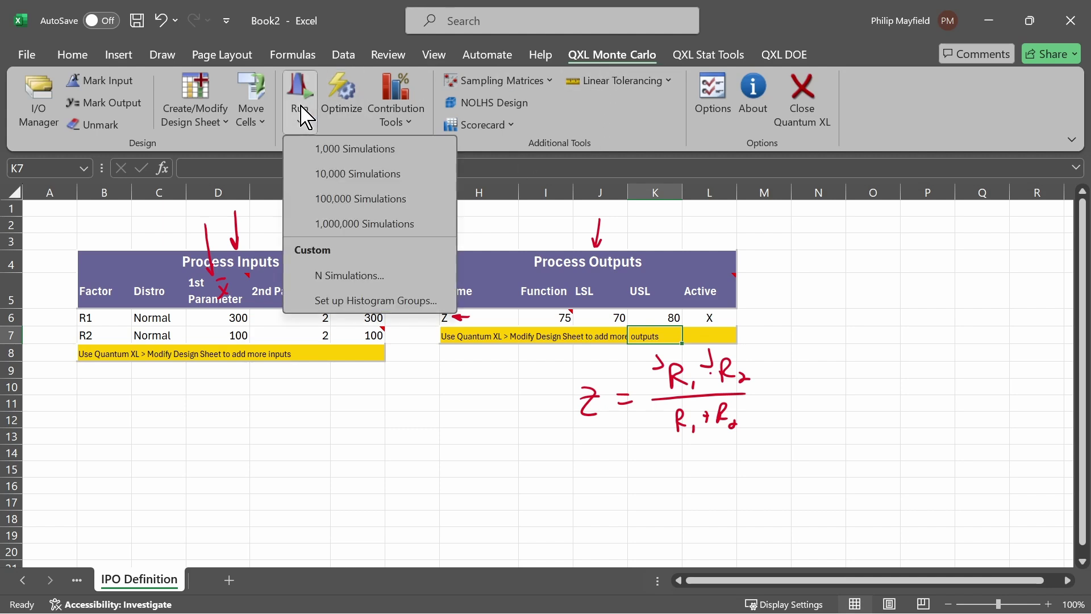
pyautogui.click(431, 227)
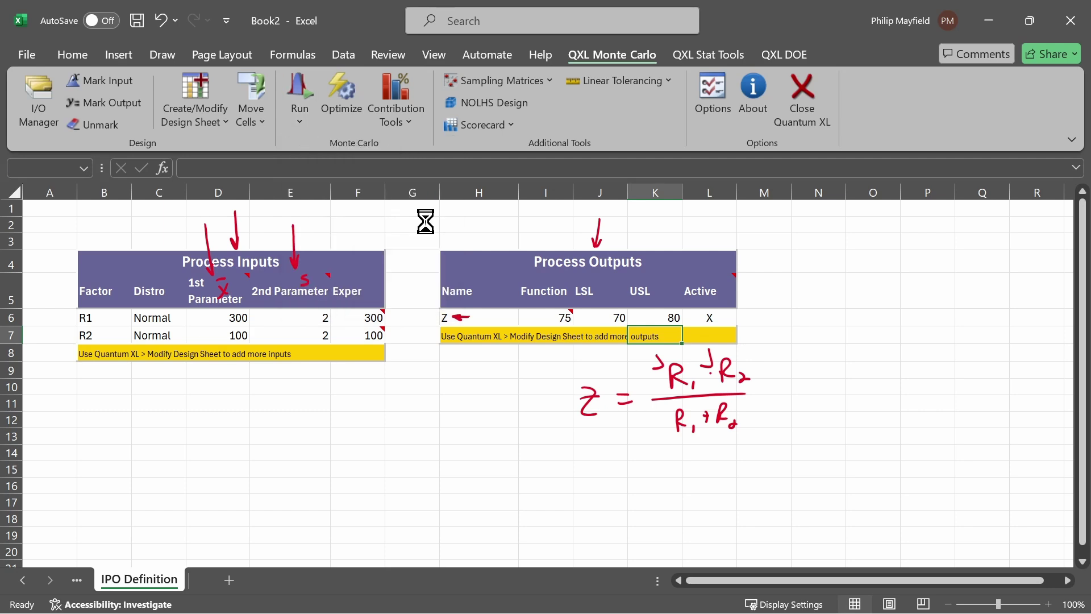